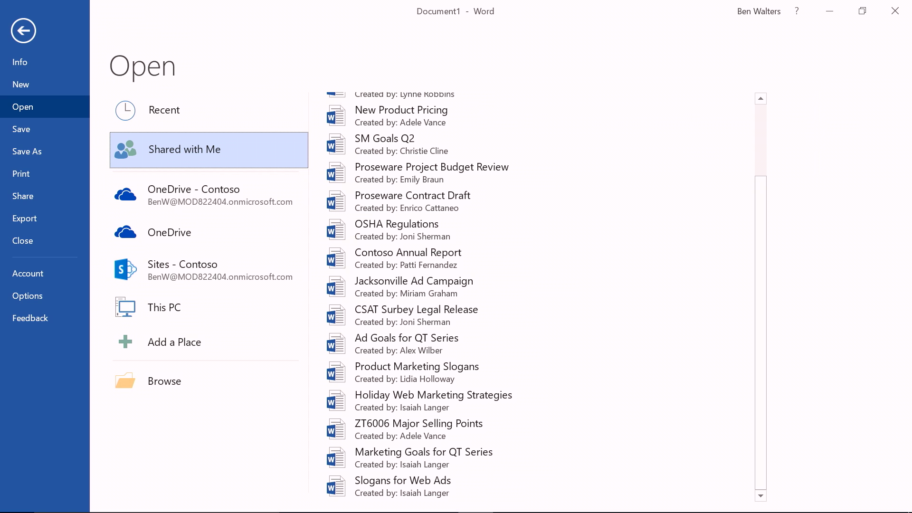
In Word's Open page, list recent documents from Sites - Contoso and scroll through them
left_click(209, 270)
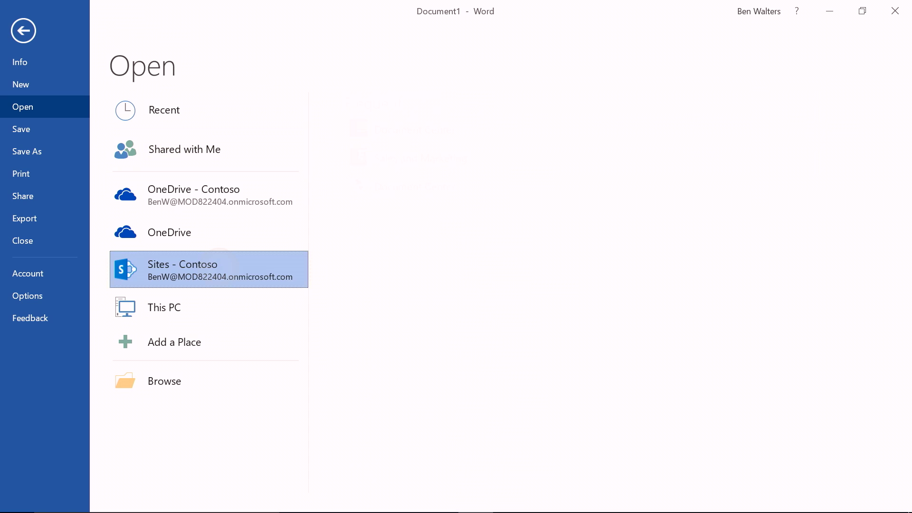
left_click(209, 110)
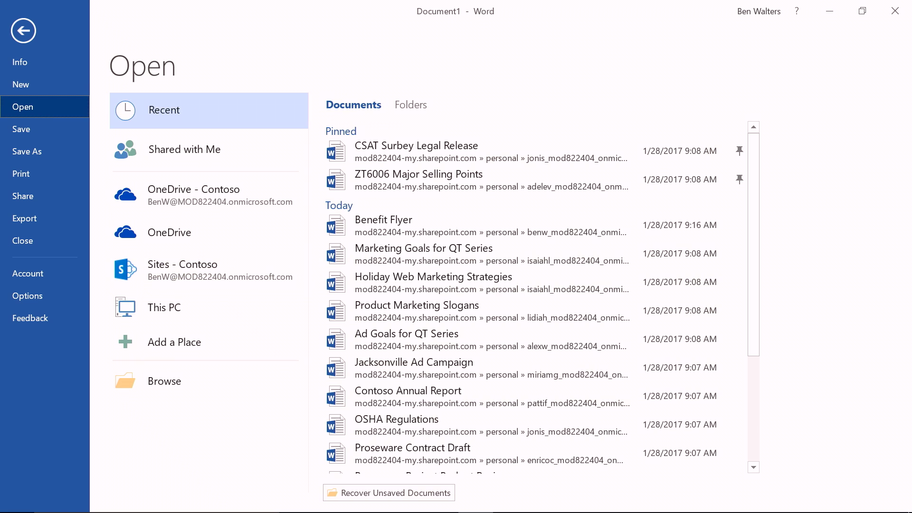
scroll(542, 295, "down", 3)
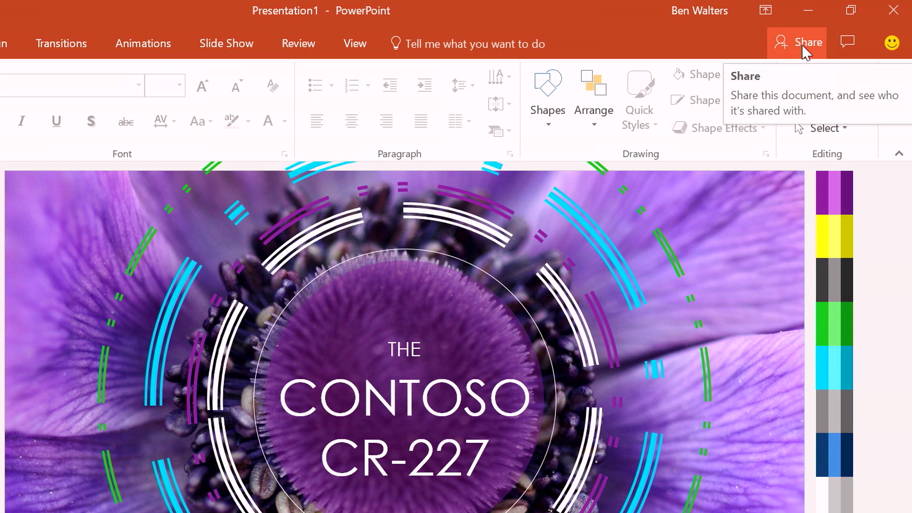
Add two suggested colleagues as invitees to the deck, keeping Can edit permission
left_click(804, 49)
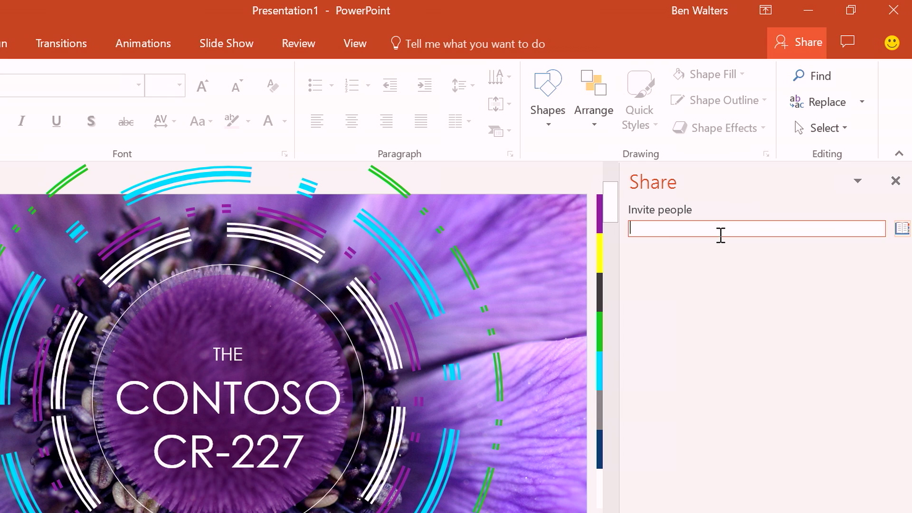
left_click(721, 233)
type("ade")
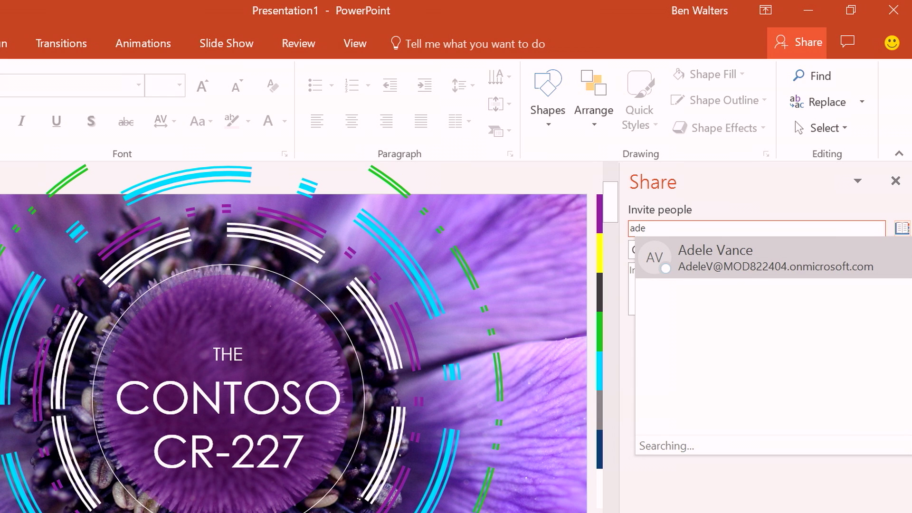
left_click(731, 266)
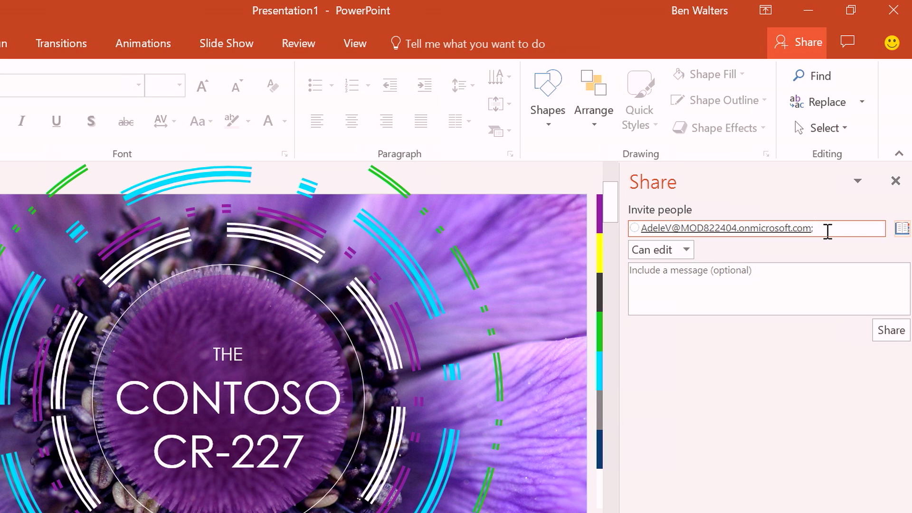
type("dieg")
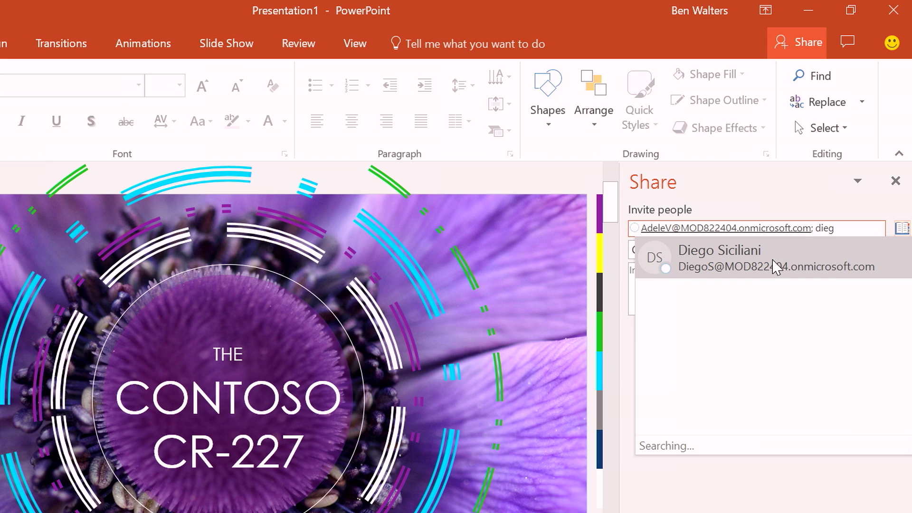
left_click(767, 268)
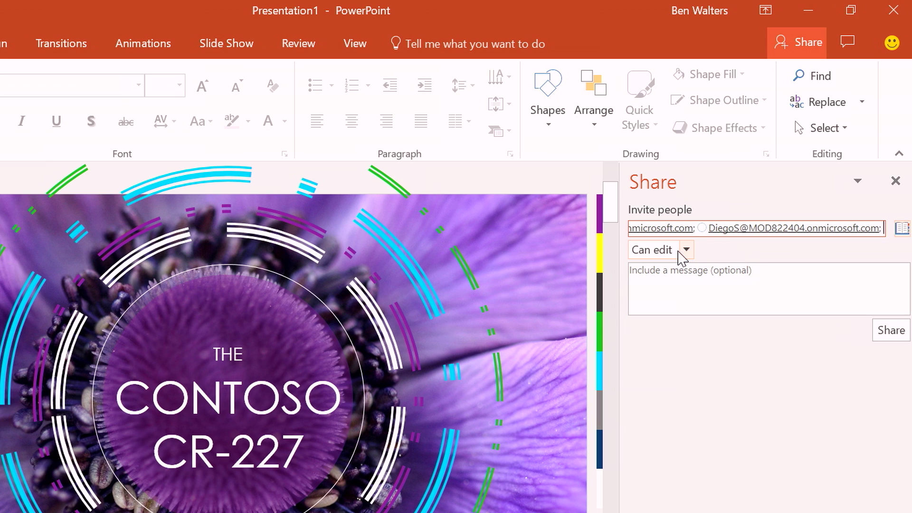
left_click(675, 252)
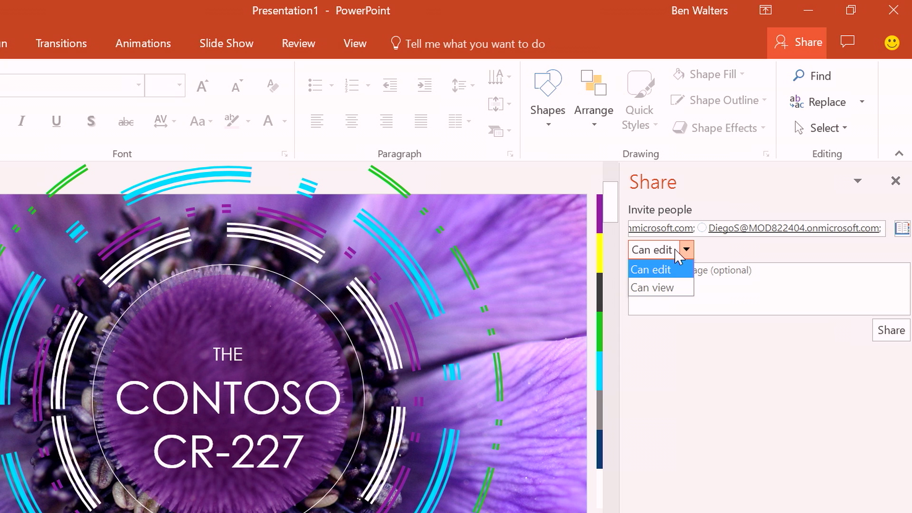
left_click(665, 269)
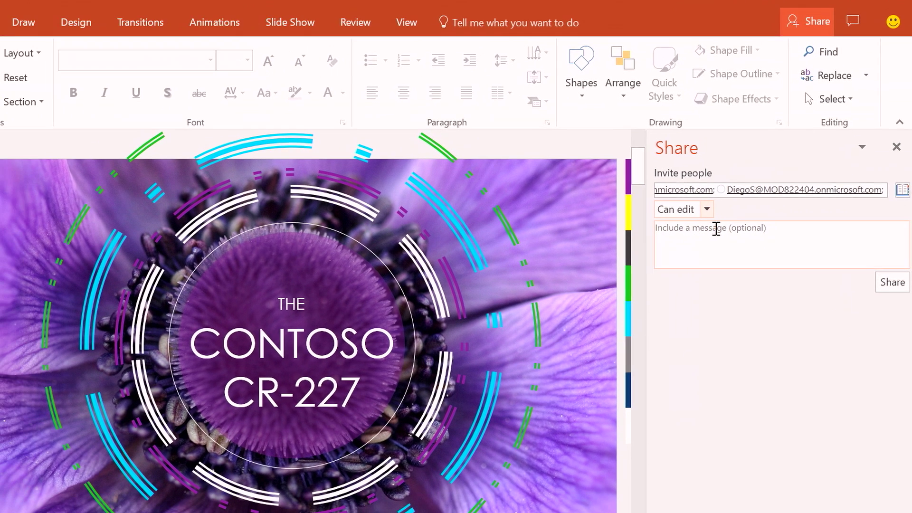
left_click(697, 272)
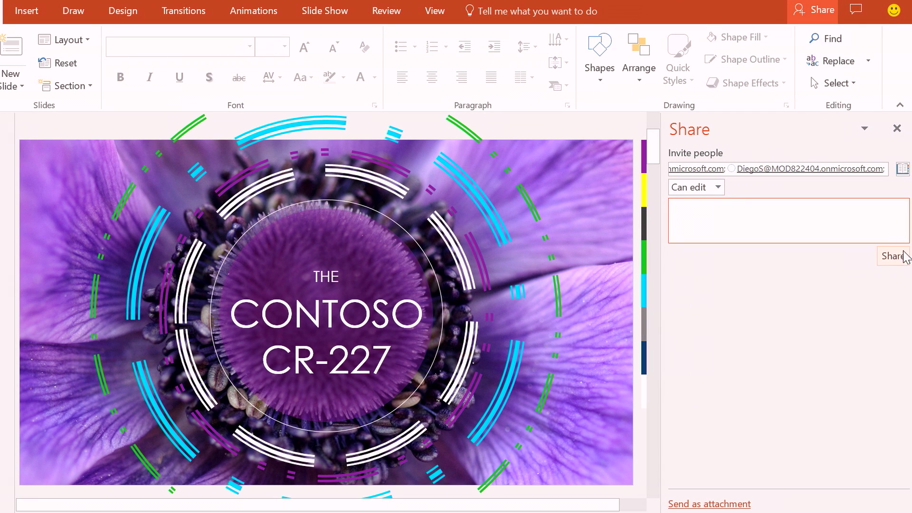
Send the invitation, uploading a copy of the deck to OneDrive - Contoso
left_click(893, 256)
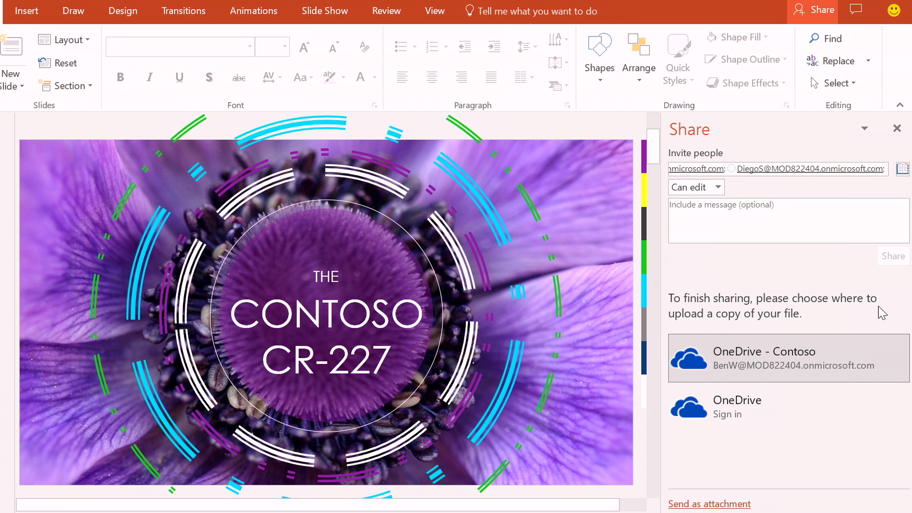
left_click(819, 353)
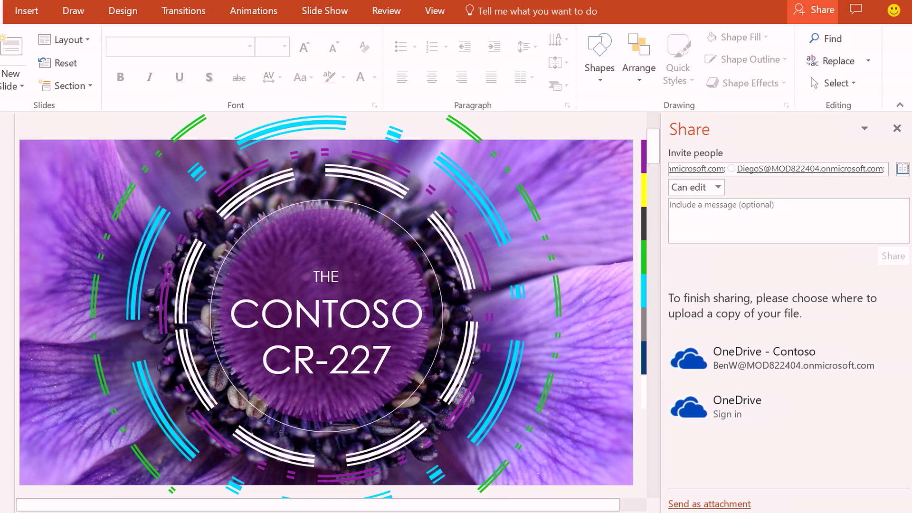
left_click(814, 349)
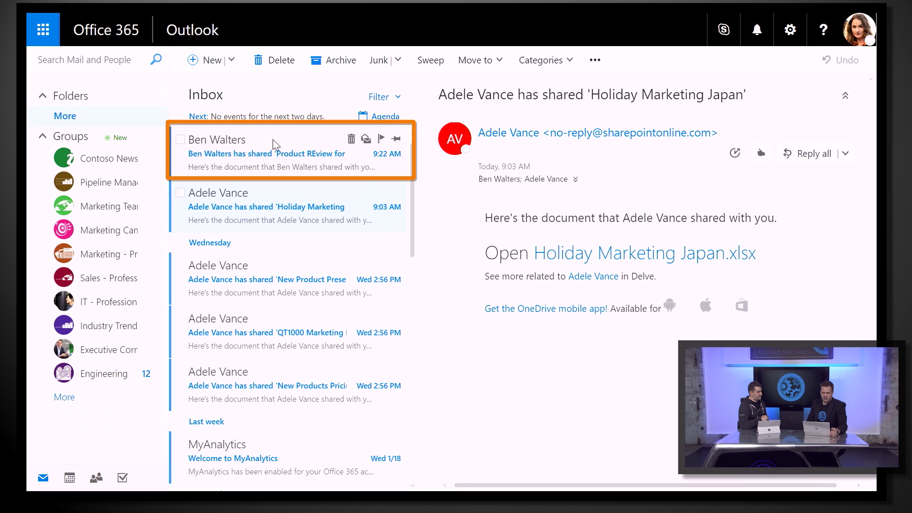
Open the Inbox email about the shared product review deck
left_click(273, 138)
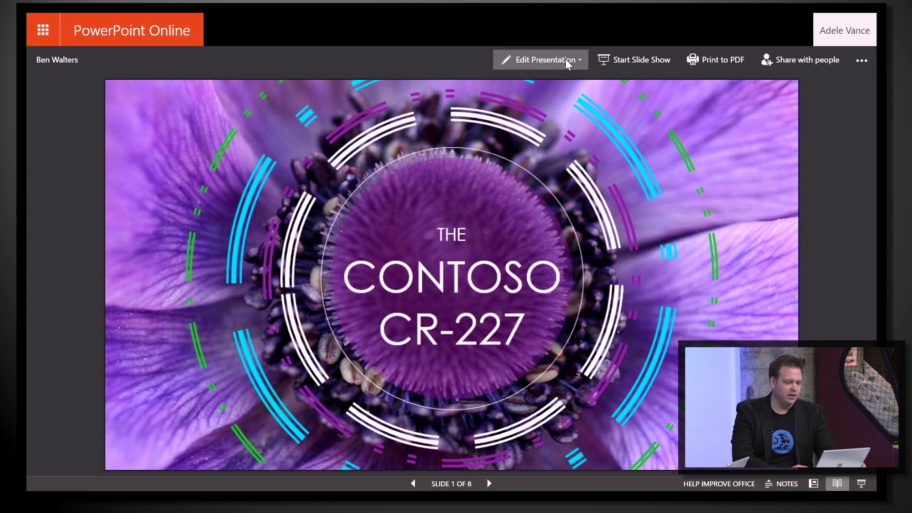
Choose an edit option under Edit Presentation to edit the deck in PowerPoint Online
left_click(577, 60)
left_click(551, 127)
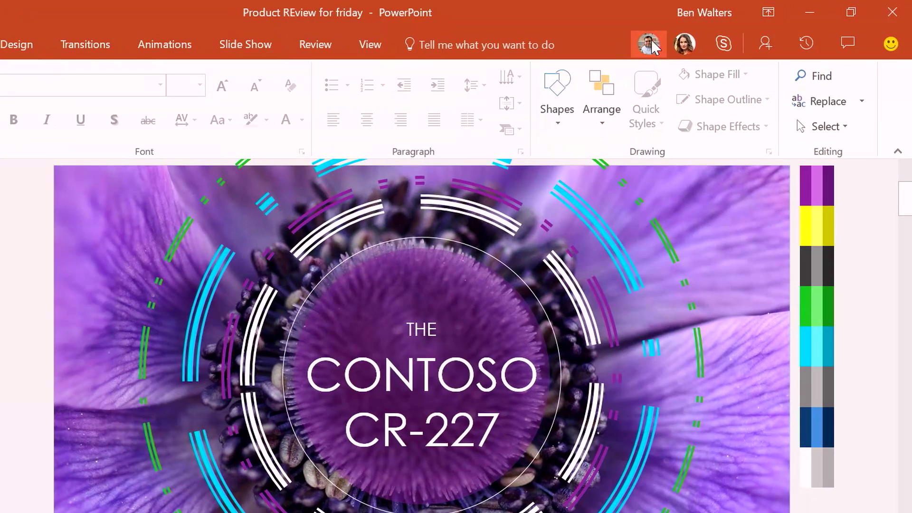
Check both co-authors' cards and go to slide 4, Benefits, where they are editing
left_click(653, 43)
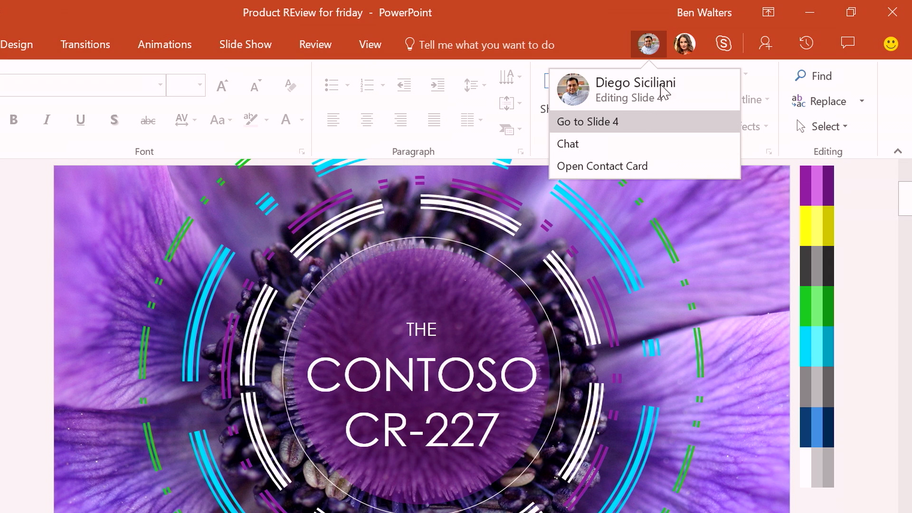
left_click(683, 43)
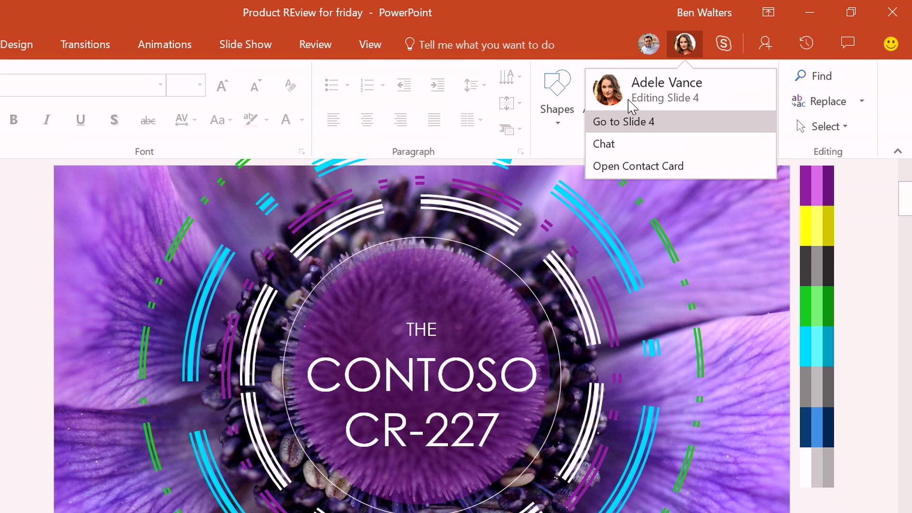
left_click(642, 123)
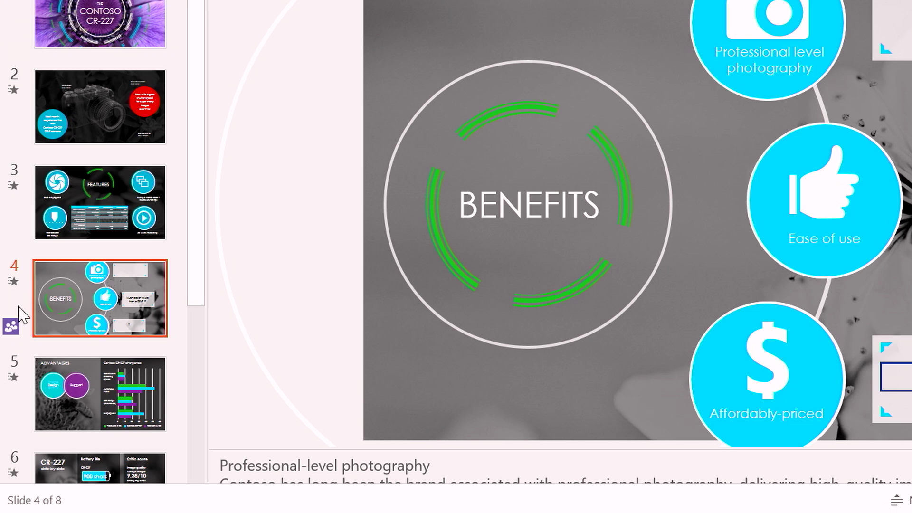
mouse_move(5, 330)
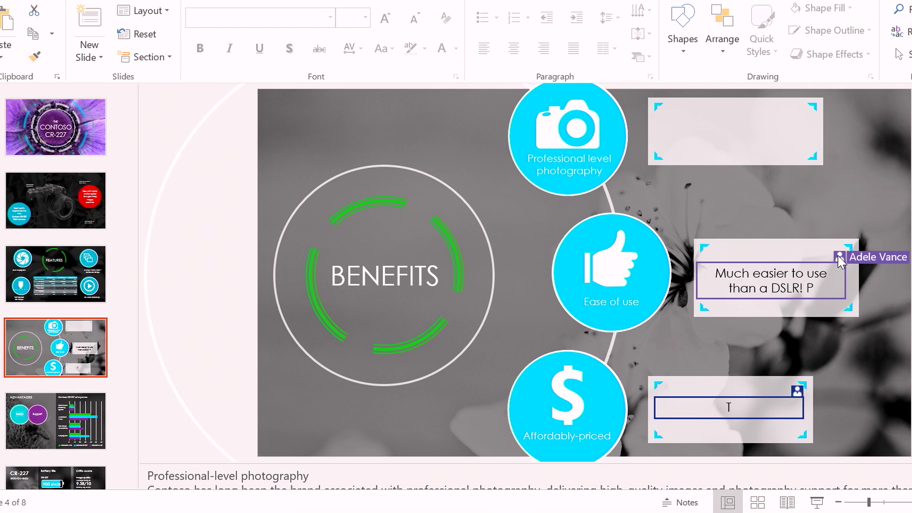
Type 'More details up here for great photo' into the empty box beside the camera circle
left_click(720, 128)
left_click(730, 120)
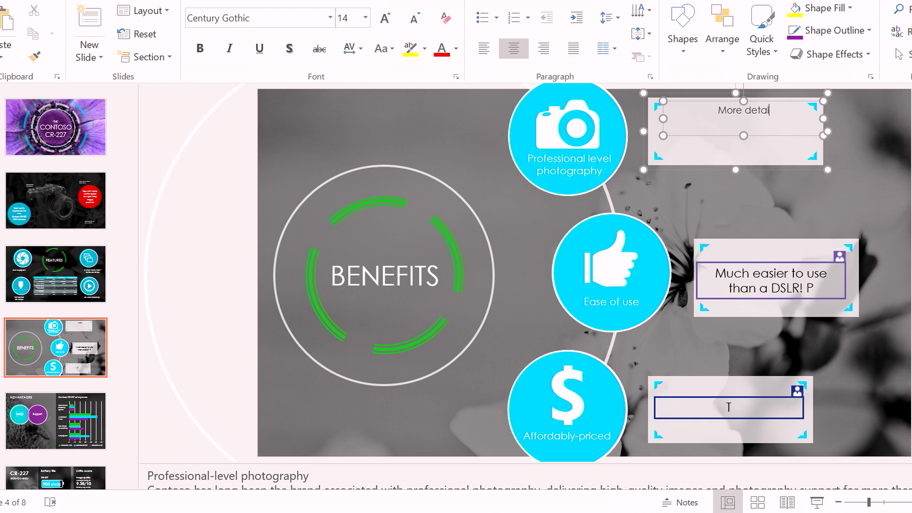
type("More details up here for great p")
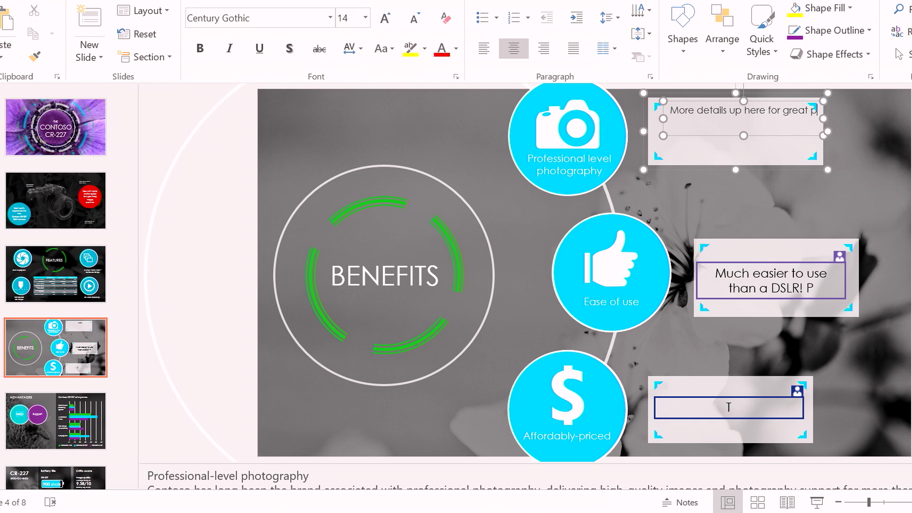
type("hoto")
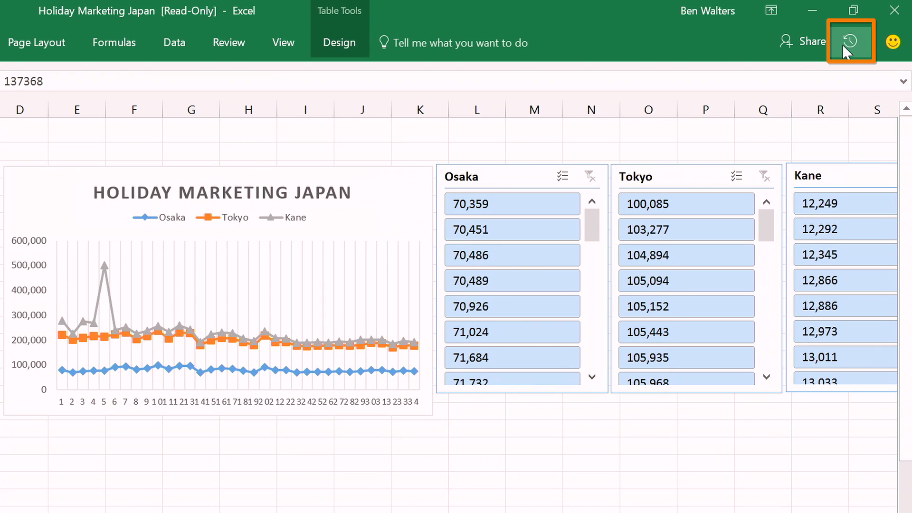
Open the Activity pane showing who saved Holiday Marketing Japan and when
left_click(842, 45)
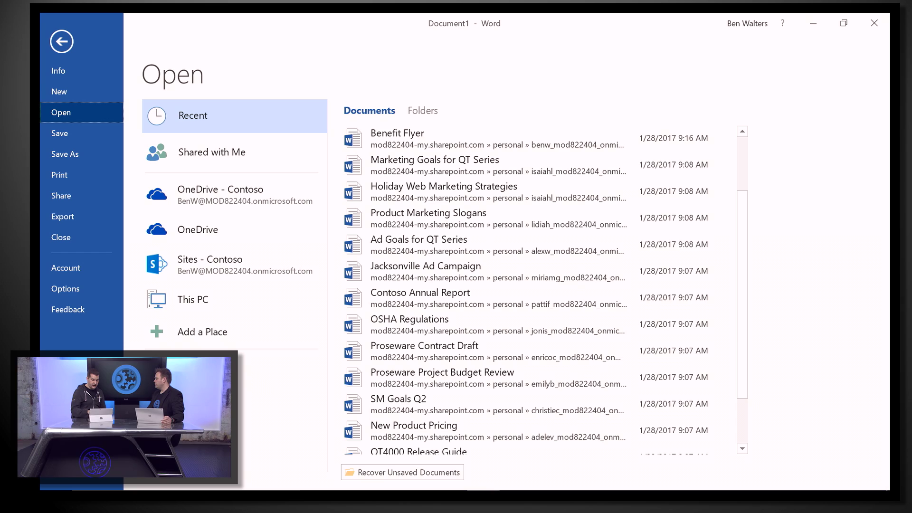
Pin Marketing Goals for QT Series to the top of Word's recent documents
scroll(533, 290, "up", 3)
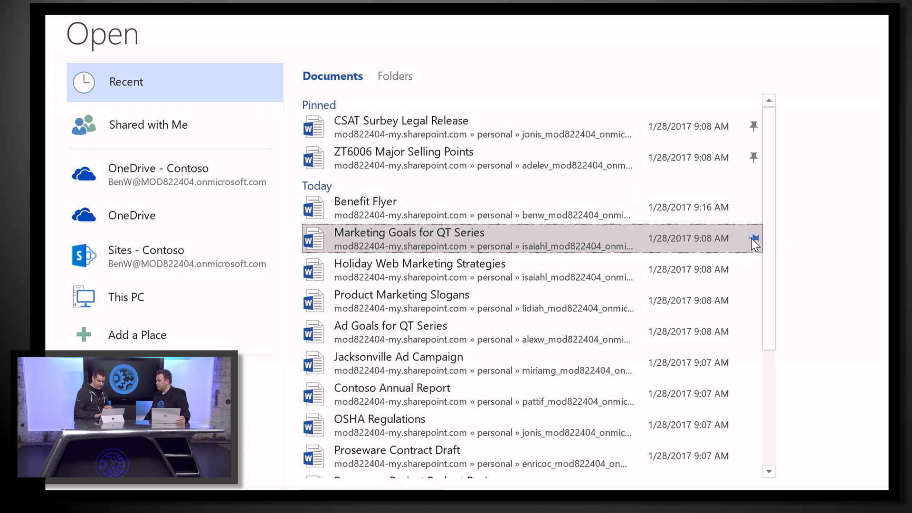
left_click(753, 238)
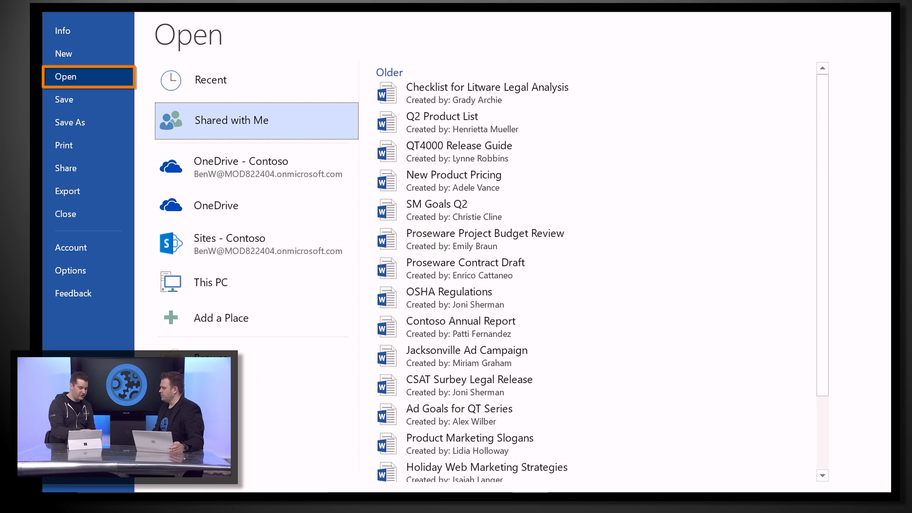
scroll(594, 271, "down", 3)
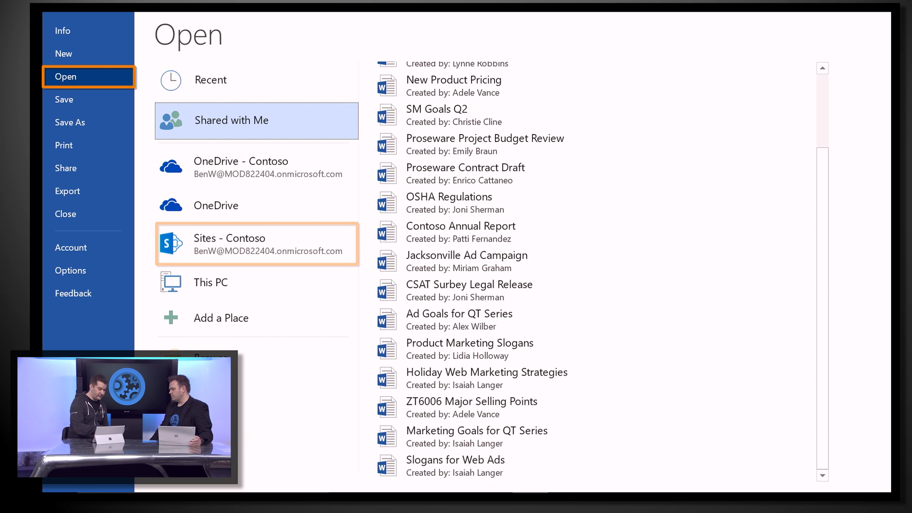
left_click(257, 244)
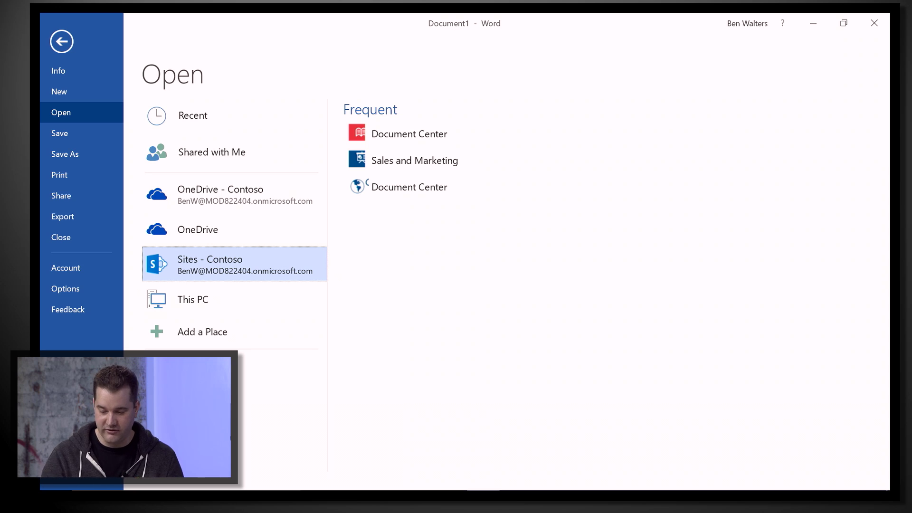
Show Word's Save As page with its recent SharePoint save folders
left_click(65, 154)
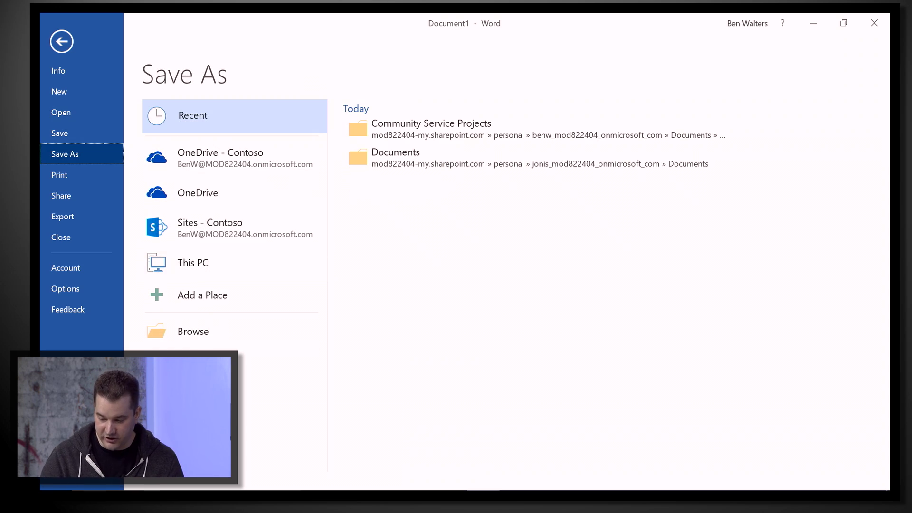